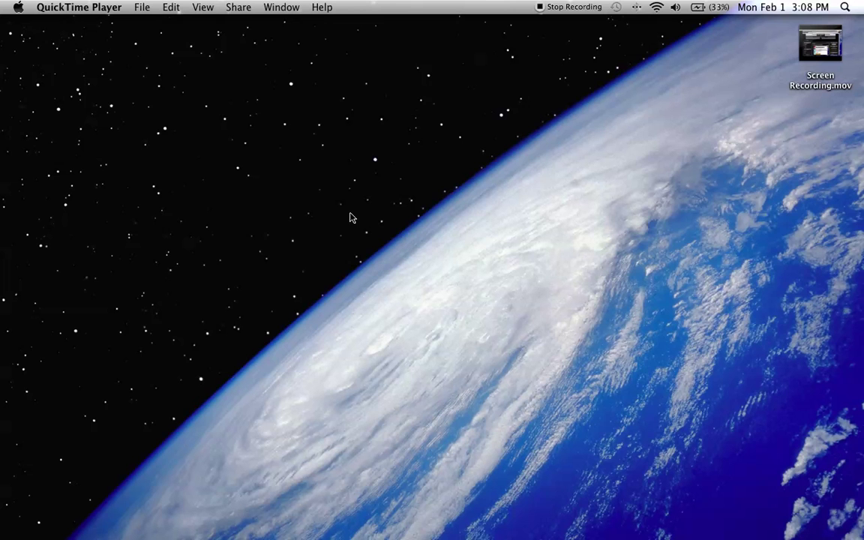
# - Launch CrossOver, continue with the trial version, and move its Welcome window to the middle of the desktop
pyautogui.press('super+space')
pyautogui.write('cross')
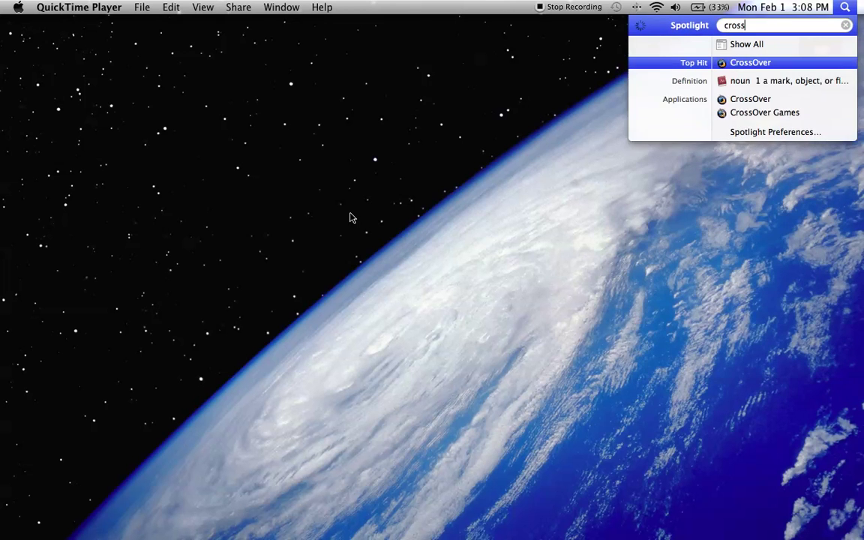
pyautogui.press('Return')
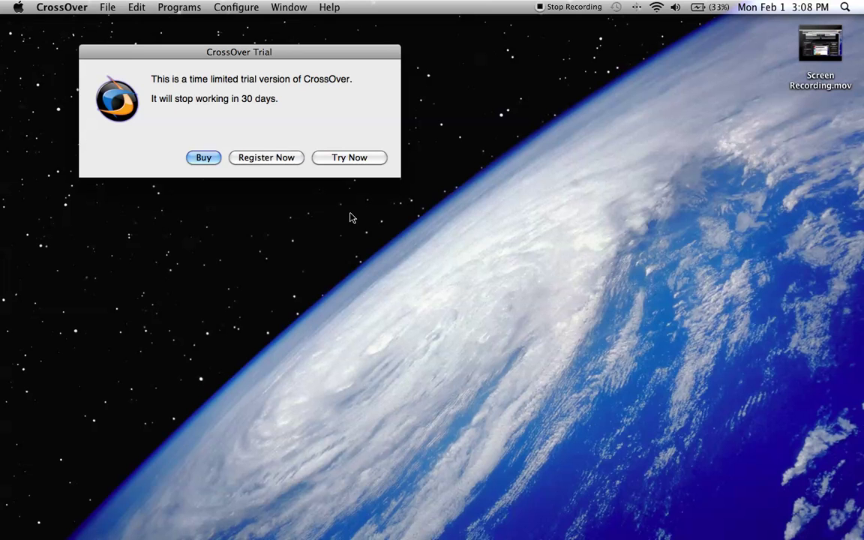
pyautogui.click(358, 156)
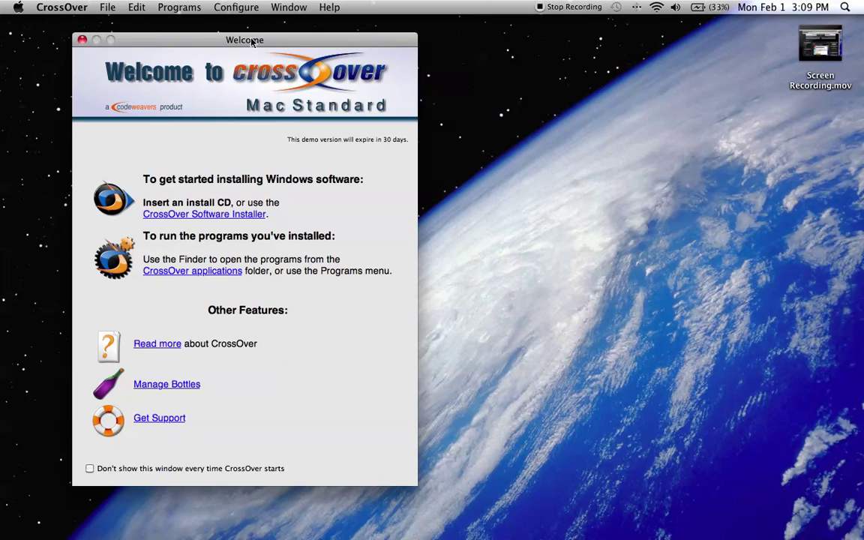
pyautogui.moveTo(252, 42); pyautogui.dragTo(459, 48)
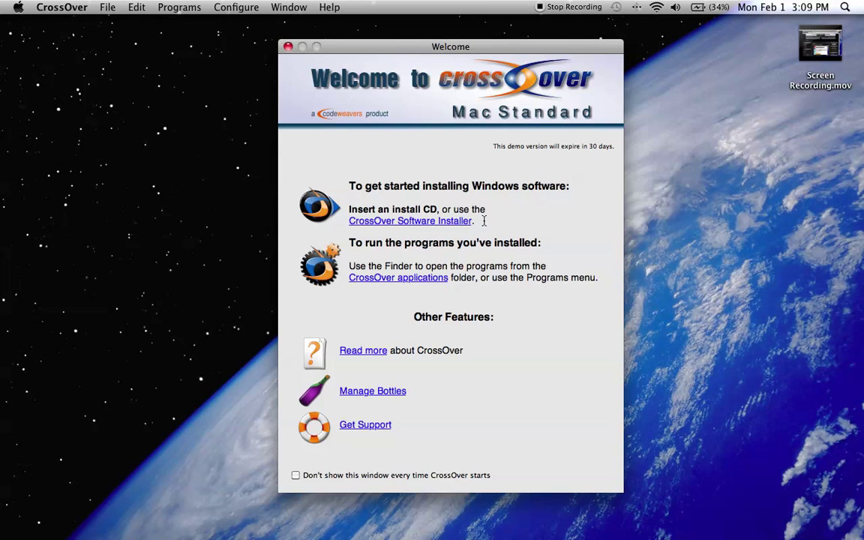
# - Open the CrossOver Software Installer and look through the list of supported Windows software packages
pyautogui.click(450, 221)
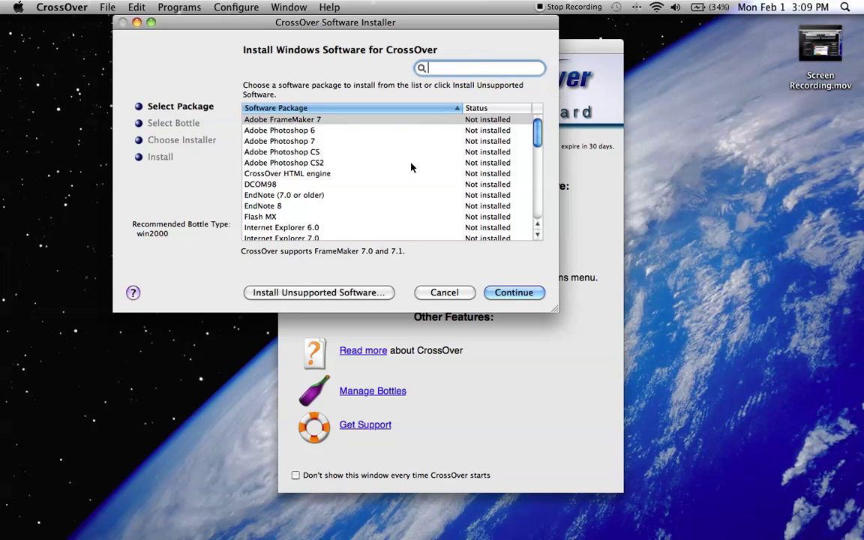
pyautogui.scroll(-1, 411, 168)
pyautogui.scroll(1, 411, 168)
pyautogui.scroll(-5, 411, 168)
pyautogui.scroll(-15, 411, 168)
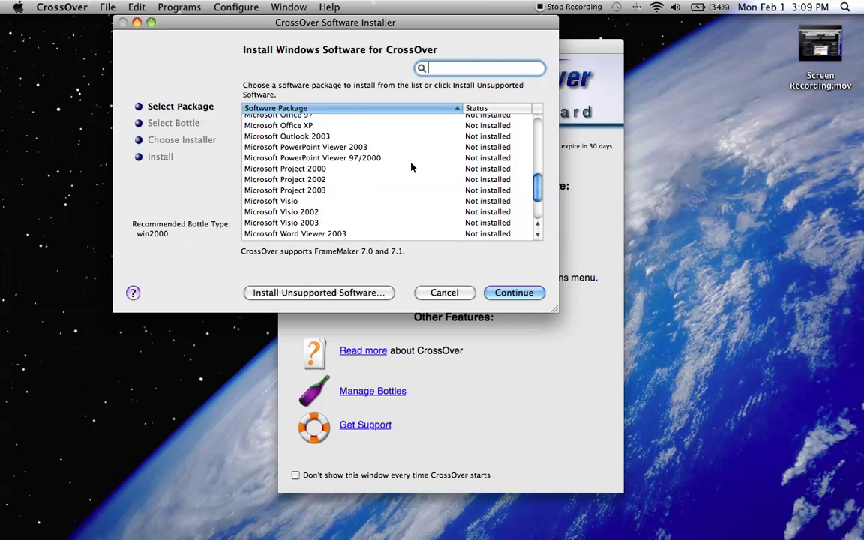
pyautogui.scroll(20, 411, 168)
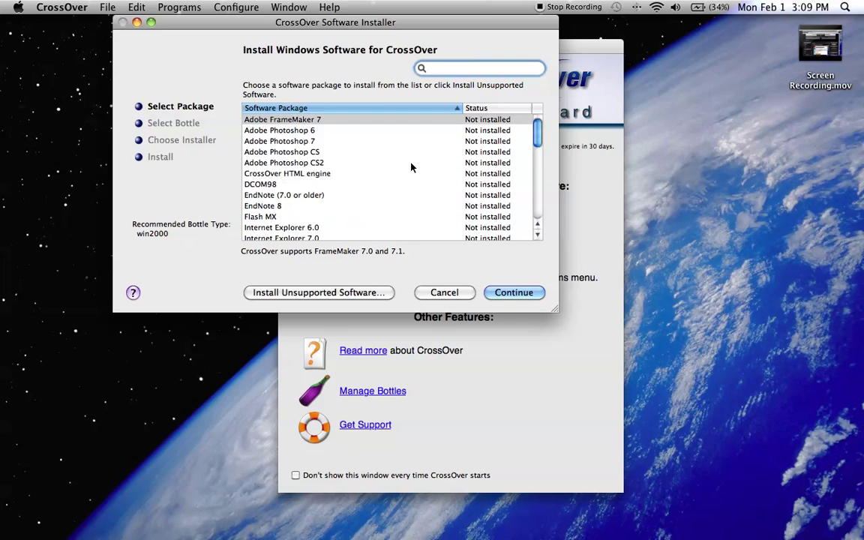
pyautogui.scroll(-10, 411, 168)
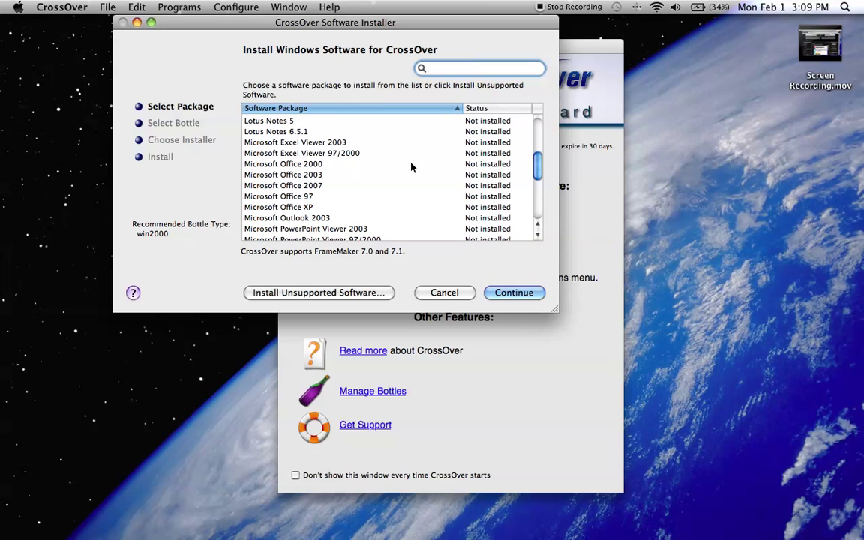
pyautogui.scroll(-5, 411, 168)
pyautogui.scroll(20, 411, 168)
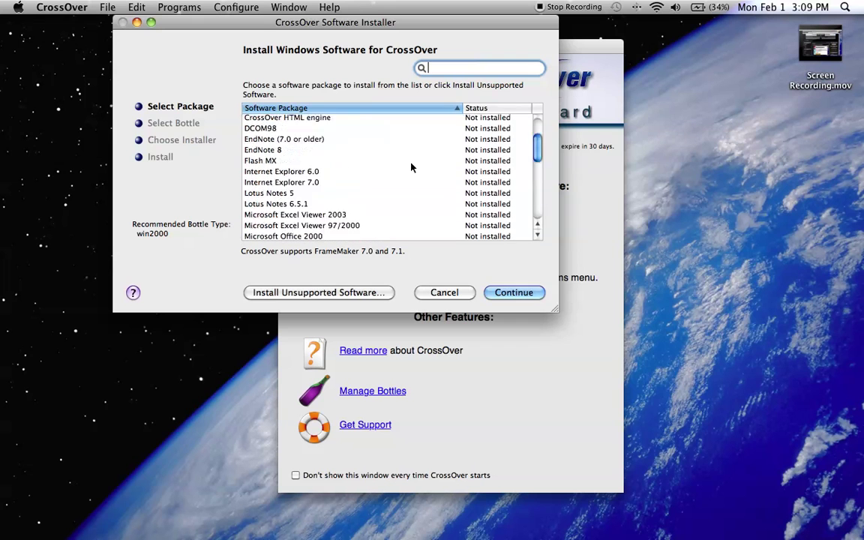
pyautogui.scroll(-5, 411, 168)
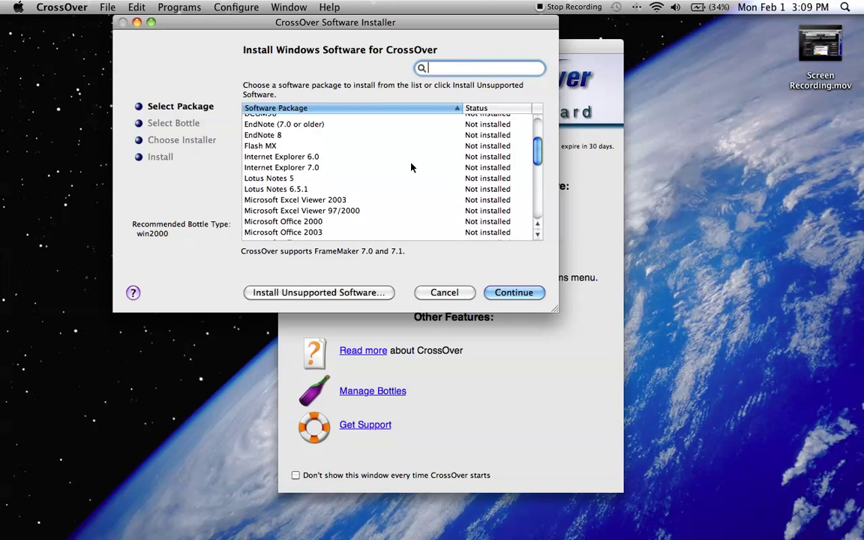
# - Check the package details for Microsoft Office 2007, Office XP and Office 2003, and close the installer without installing anything
pyautogui.click(321, 216)
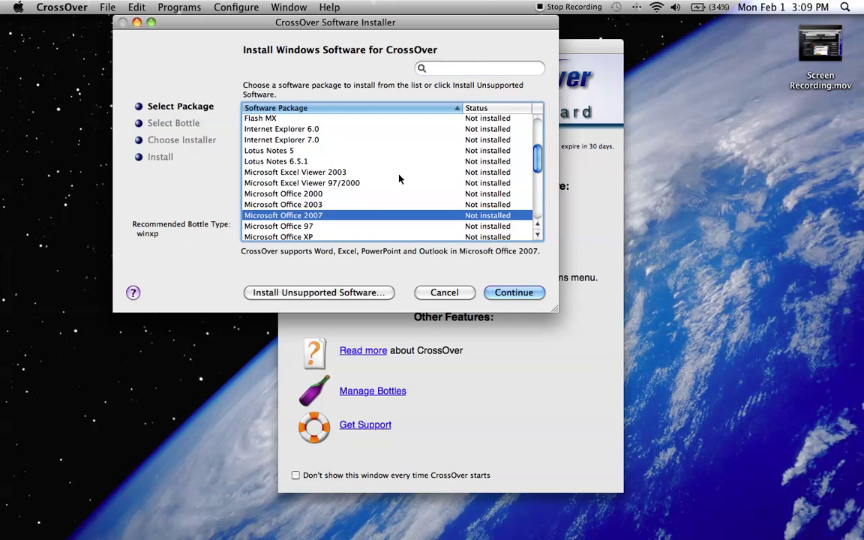
pyautogui.scroll(-2, 399, 178)
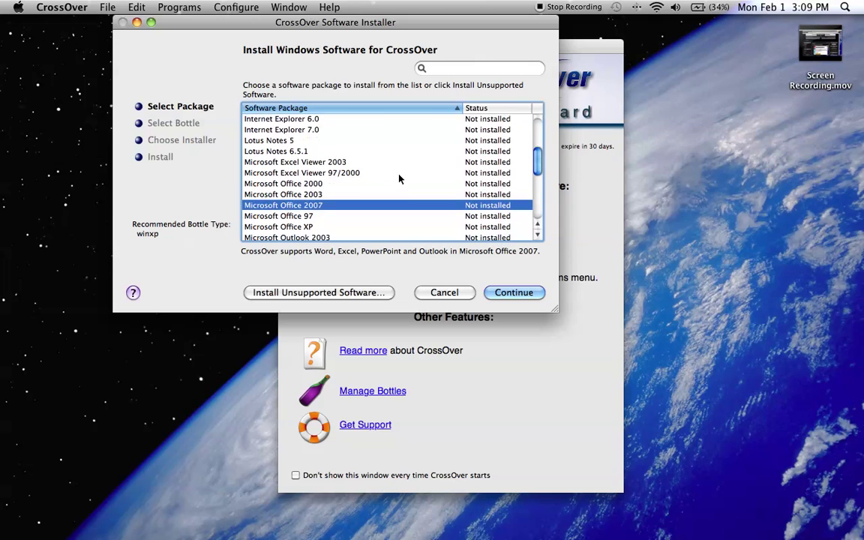
pyautogui.click(361, 224)
pyautogui.click(349, 192)
pyautogui.click(349, 202)
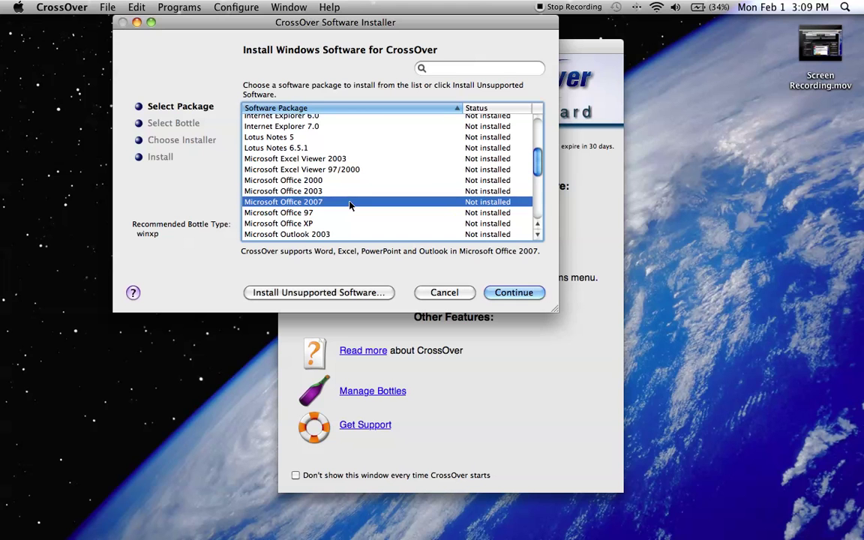
pyautogui.click(444, 292)
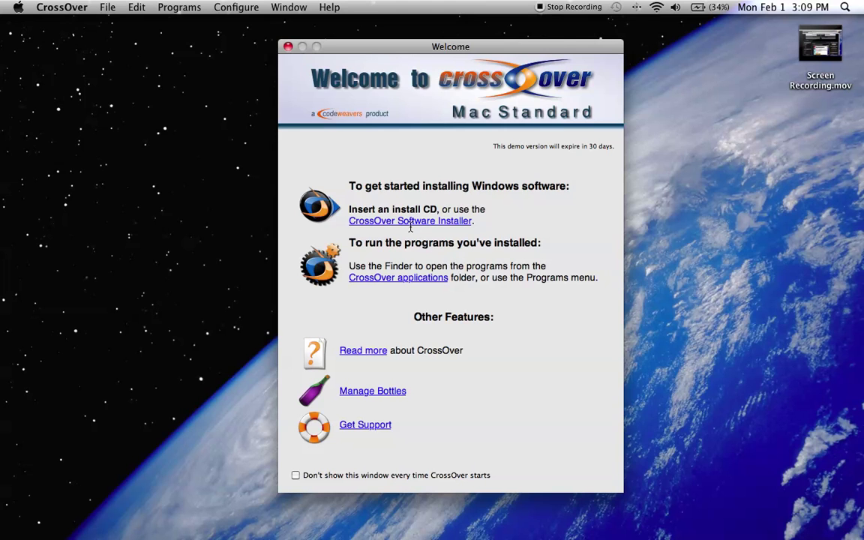
# - Reopen the software installer, view the information on installing unsupported software, and cancel out of the installer
pyautogui.click(377, 219)
pyautogui.click(333, 293)
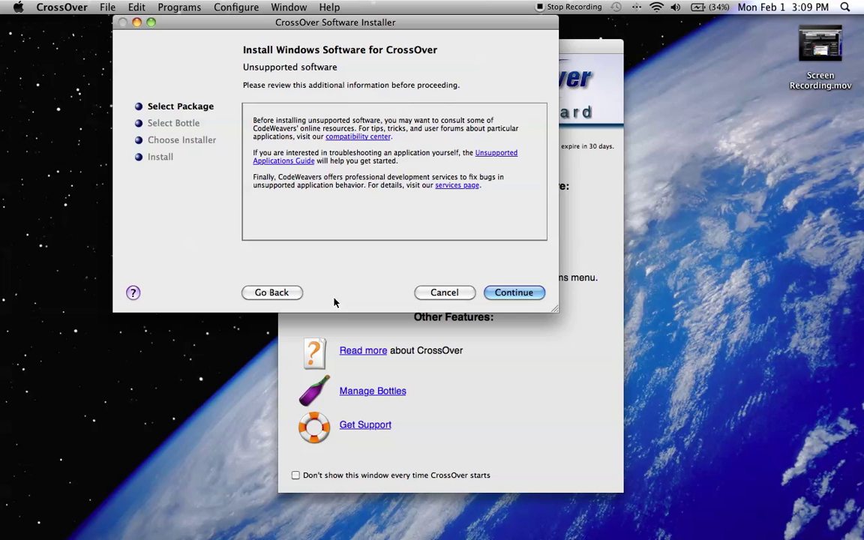
pyautogui.click(283, 292)
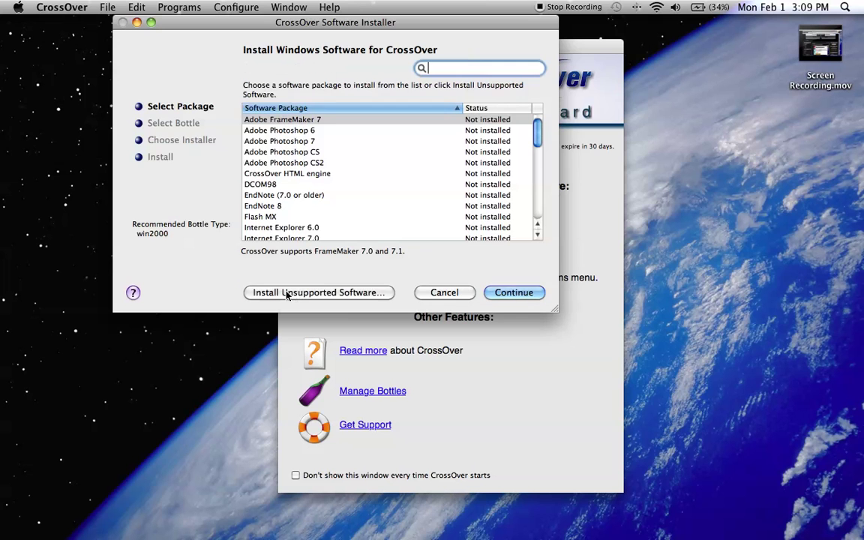
pyautogui.click(455, 294)
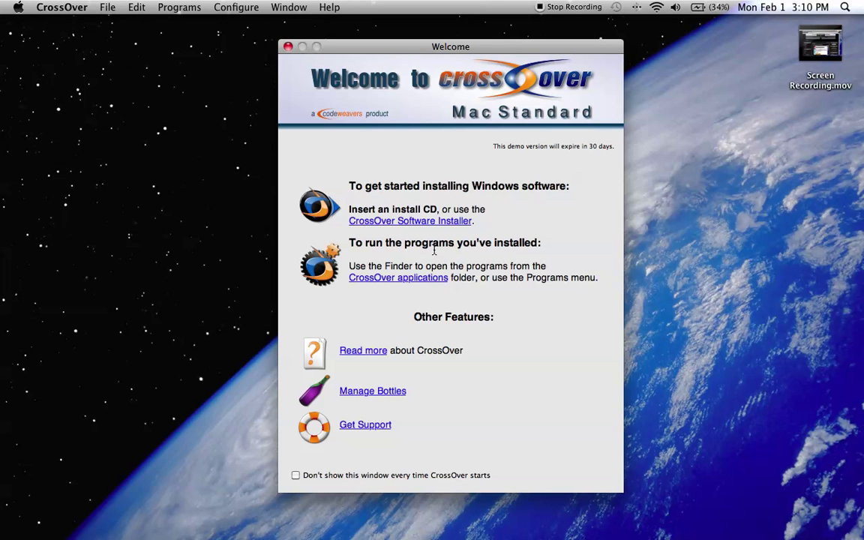
# - View the contents of the CrossOver applications folder and close it
pyautogui.click(435, 278)
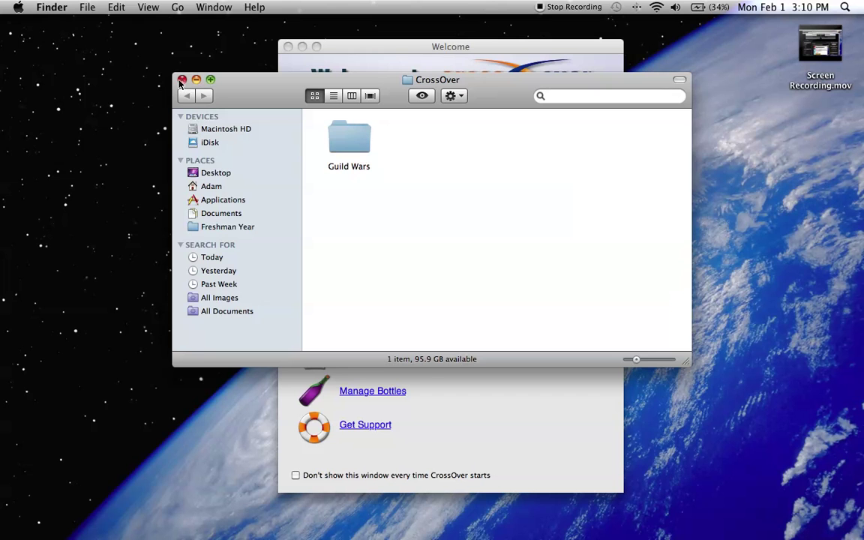
pyautogui.click(182, 79)
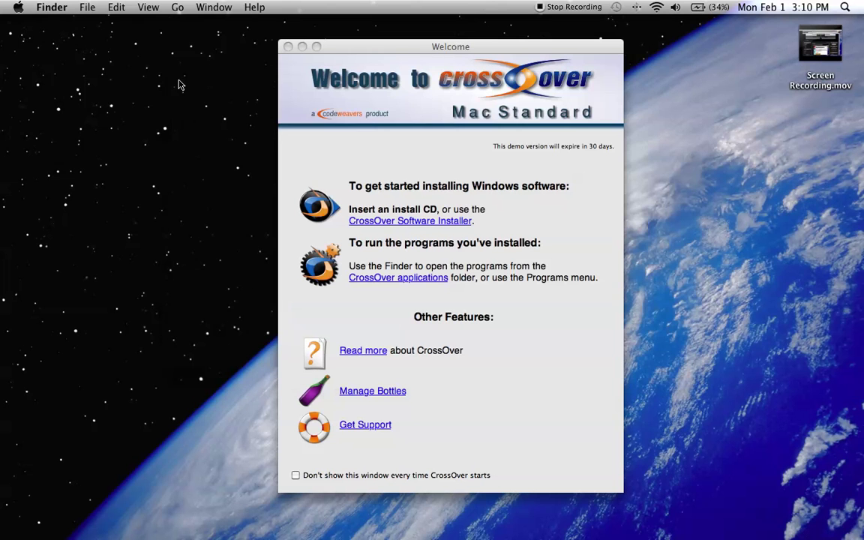
# - Start an unsupported software installation in the CrossOver Software Installer and proceed to the bottle selection
pyautogui.click(423, 221)
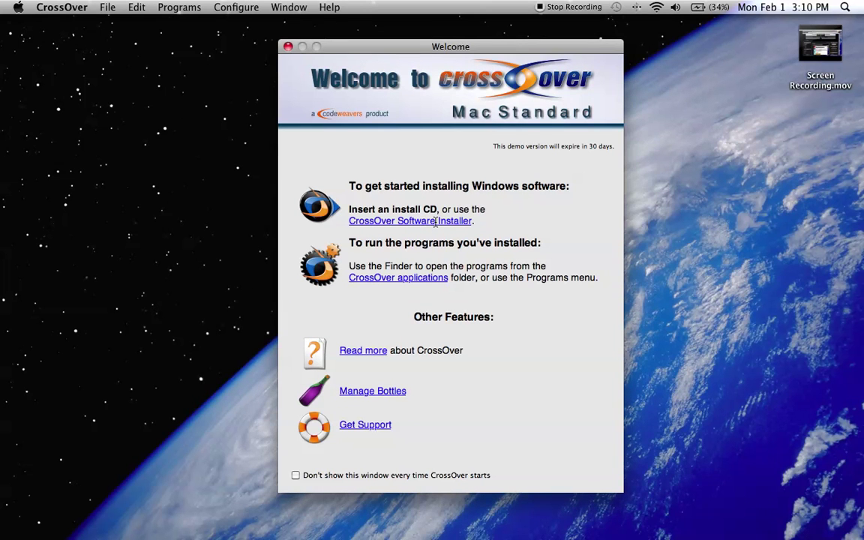
pyautogui.click(418, 220)
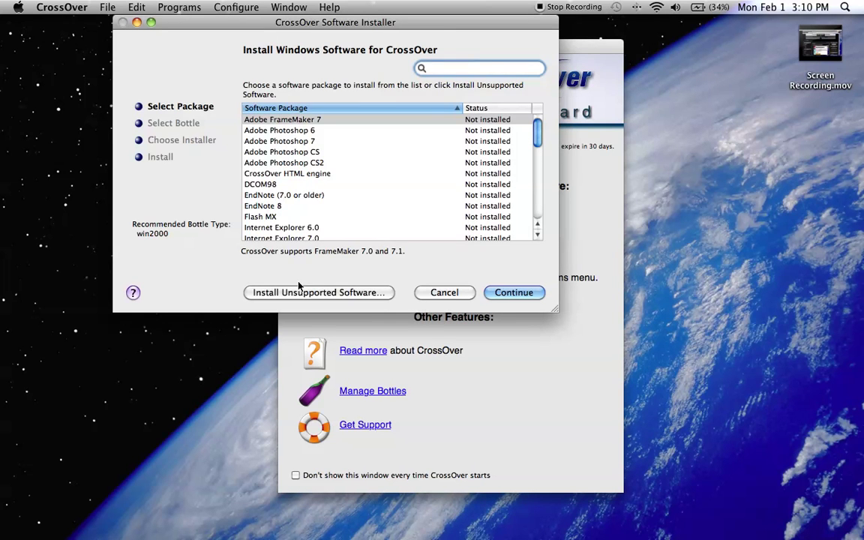
pyautogui.click(285, 292)
pyautogui.click(498, 294)
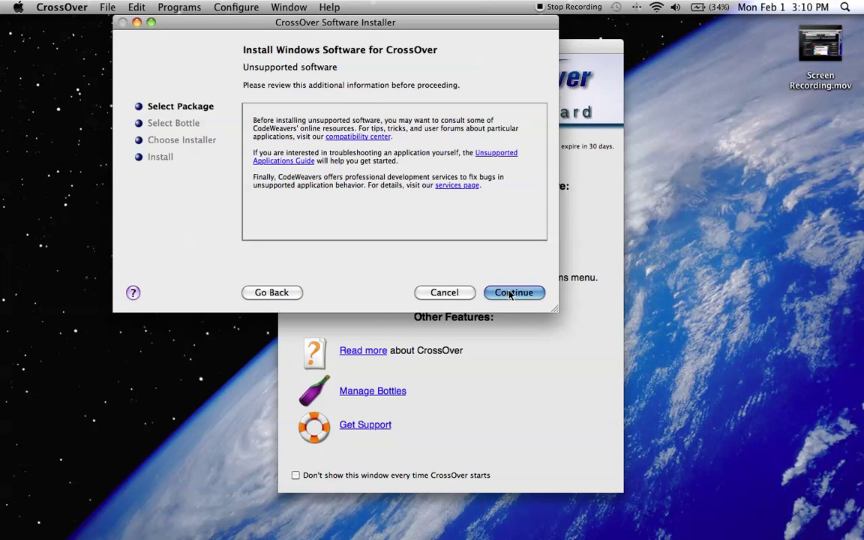
# - Choose the existing bottle winxp (default), switch the choice to a new bottle, and cancel the installation
pyautogui.click(258, 219)
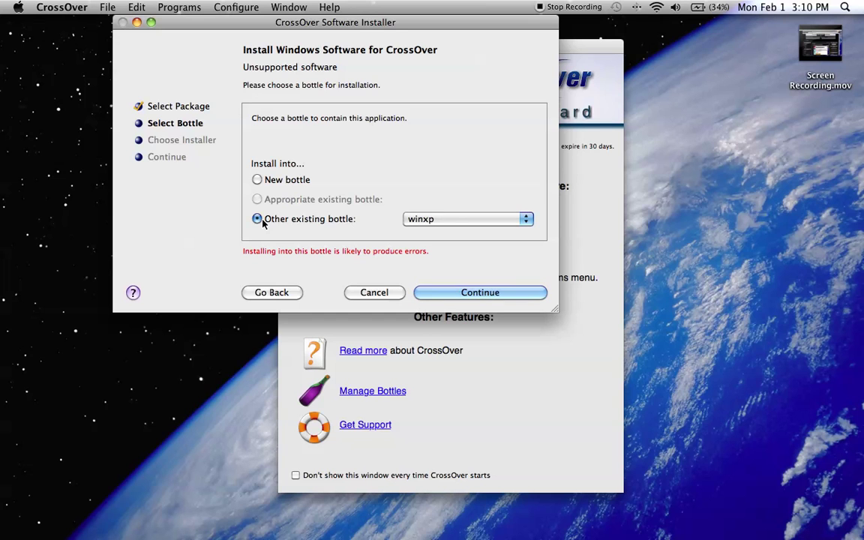
pyautogui.click(432, 219)
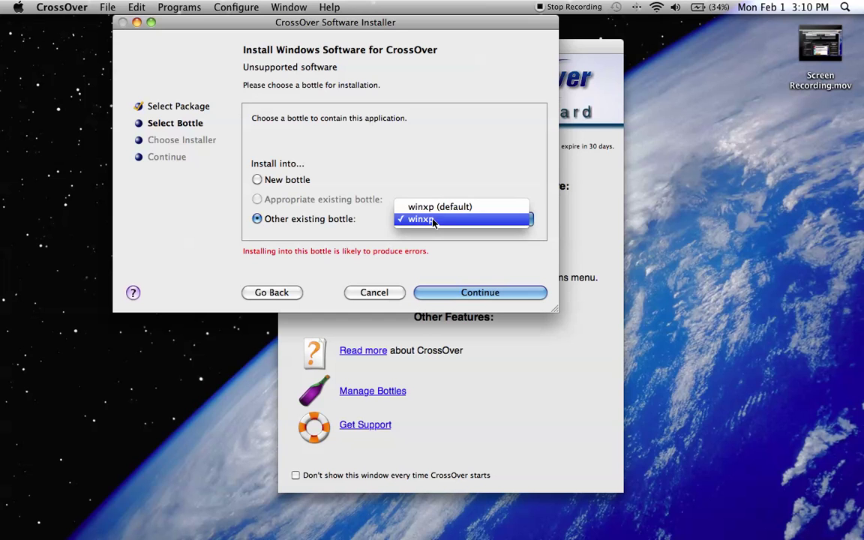
pyautogui.click(435, 207)
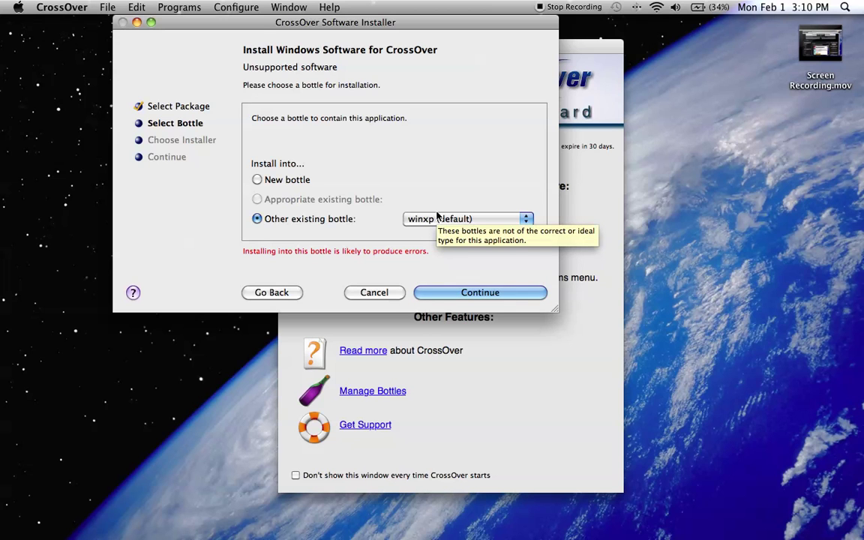
pyautogui.click(259, 180)
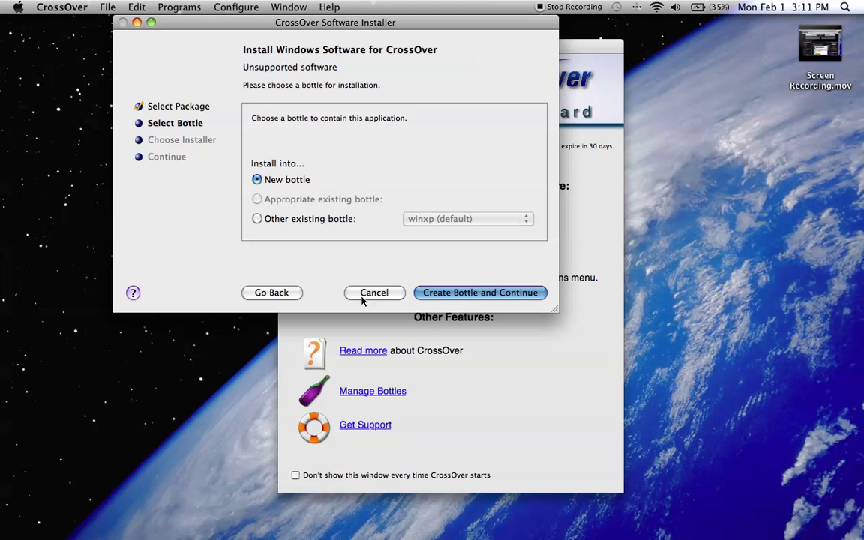
pyautogui.click(363, 294)
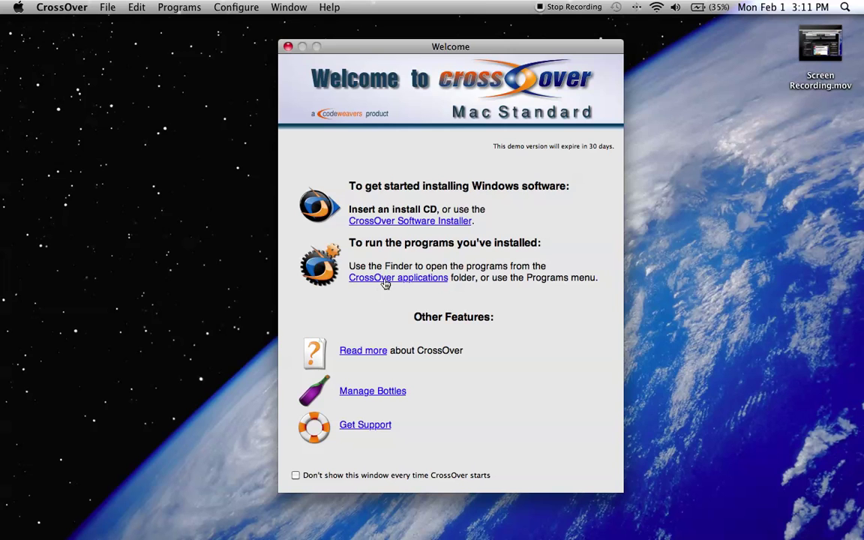
# - Launch Guild Wars from the CrossOver applications folder and select the security answer field on its login screen
pyautogui.click(382, 279)
pyautogui.doubleClick(349, 139)
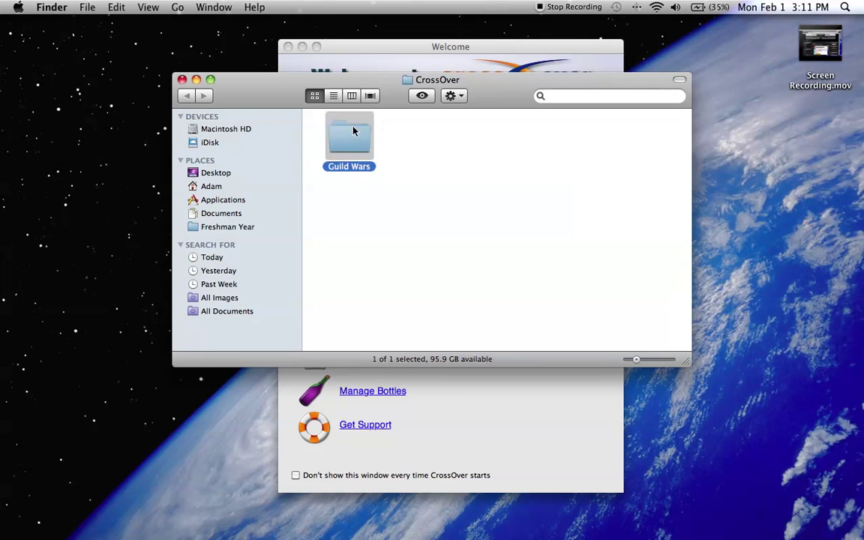
pyautogui.click(349, 135)
pyautogui.doubleClick(350, 135)
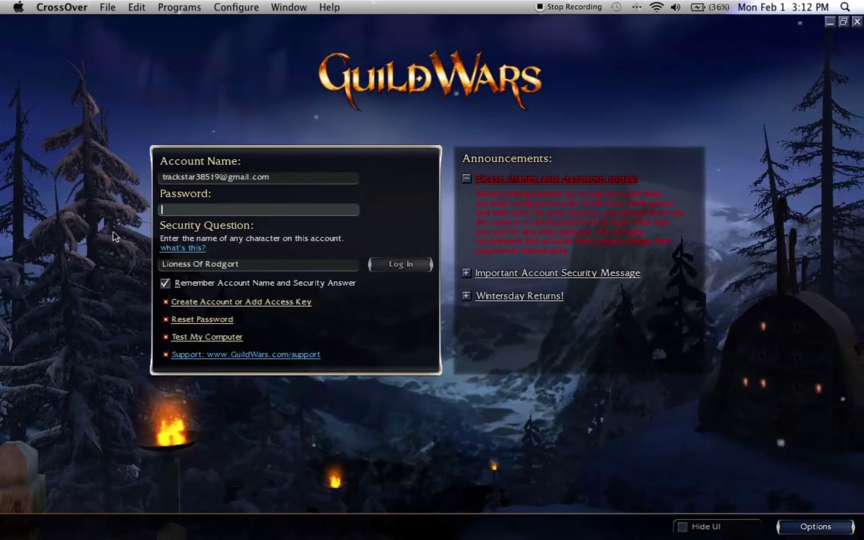
pyautogui.click(244, 267)
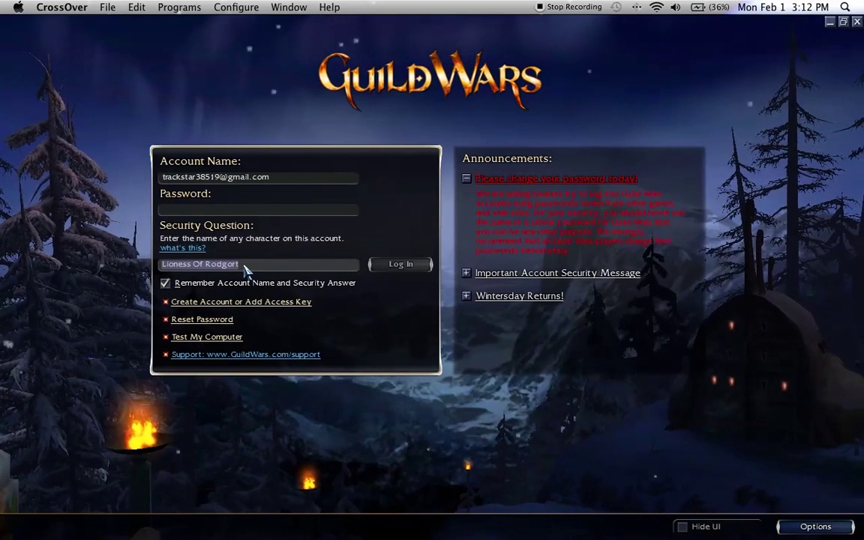